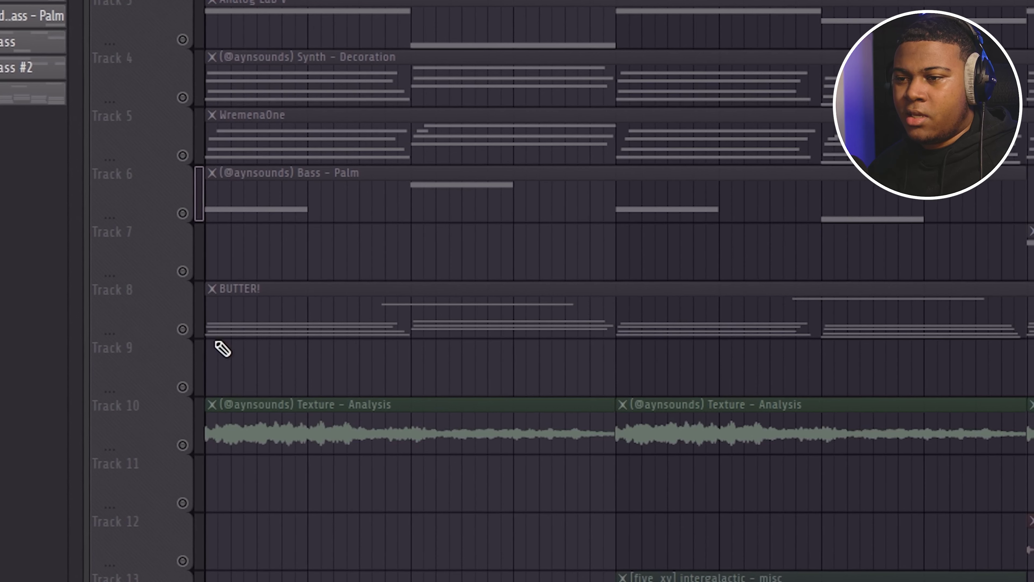
Unmute track 8 holding the BUTTER! pattern in the playlist.
click(183, 329)
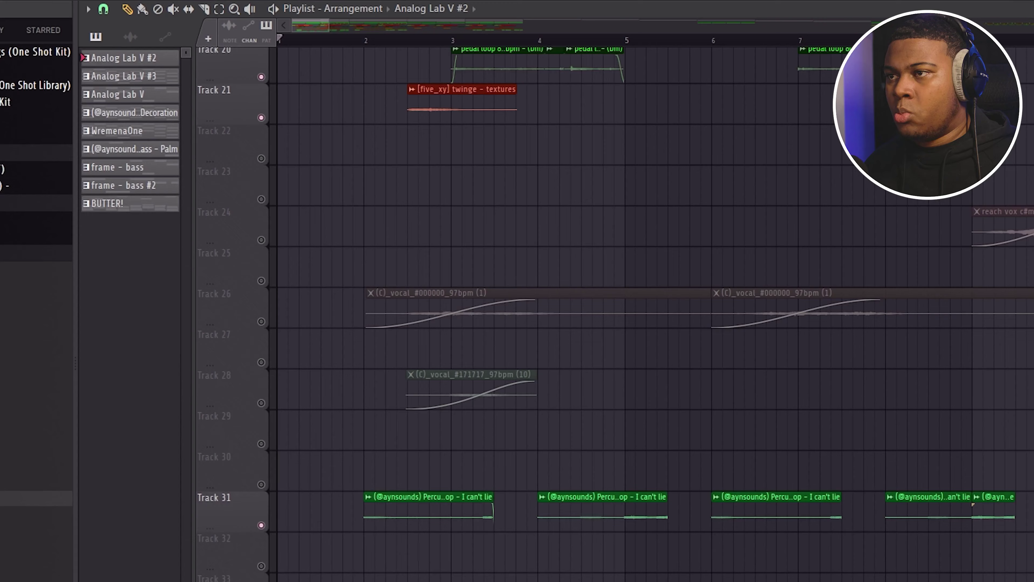
scroll(566, 452, down, 4)
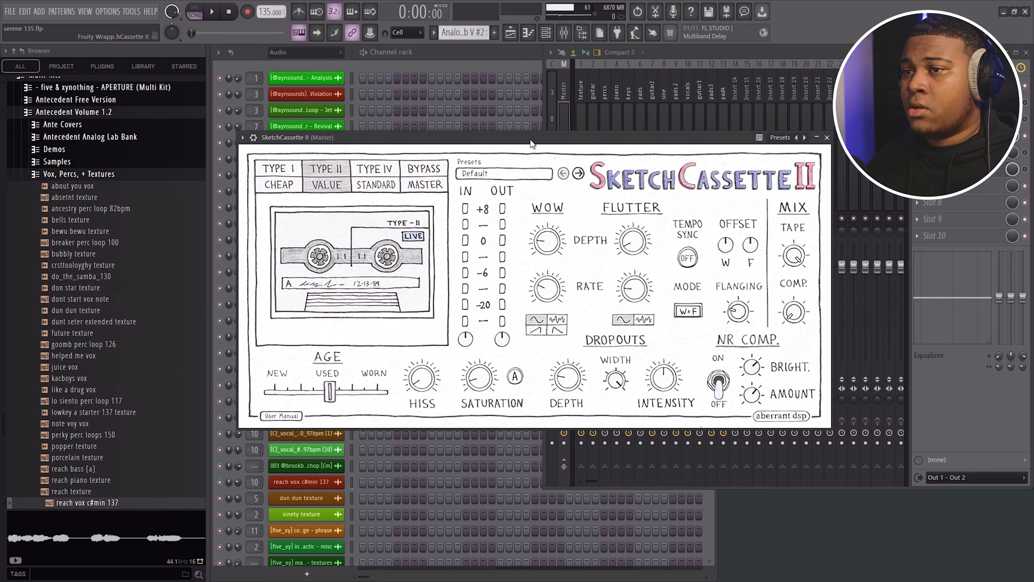
drag(531, 143, 528, 141)
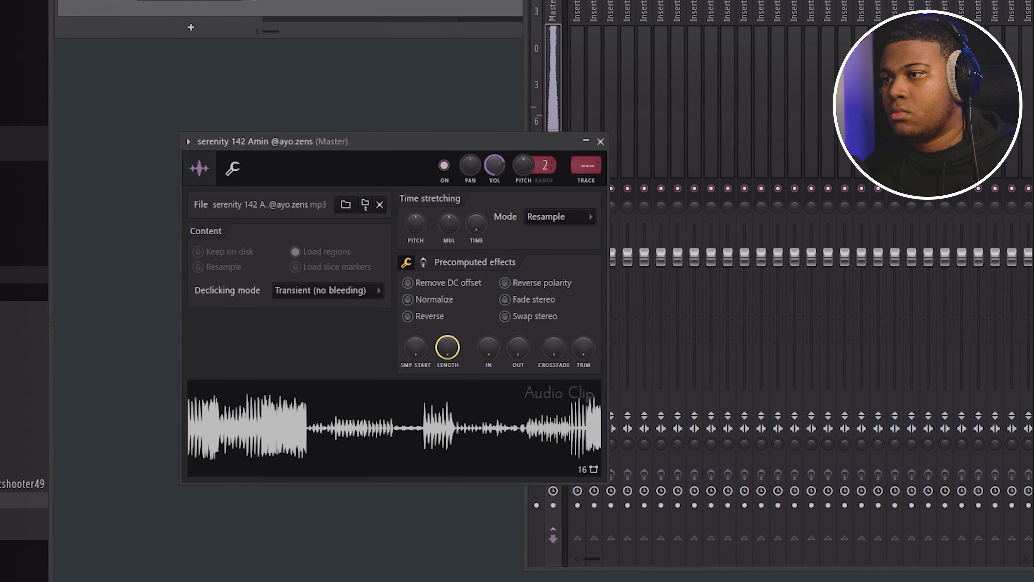
Put away the serenity sample's channel settings and open the !Drums folder in the sound library.
click(585, 142)
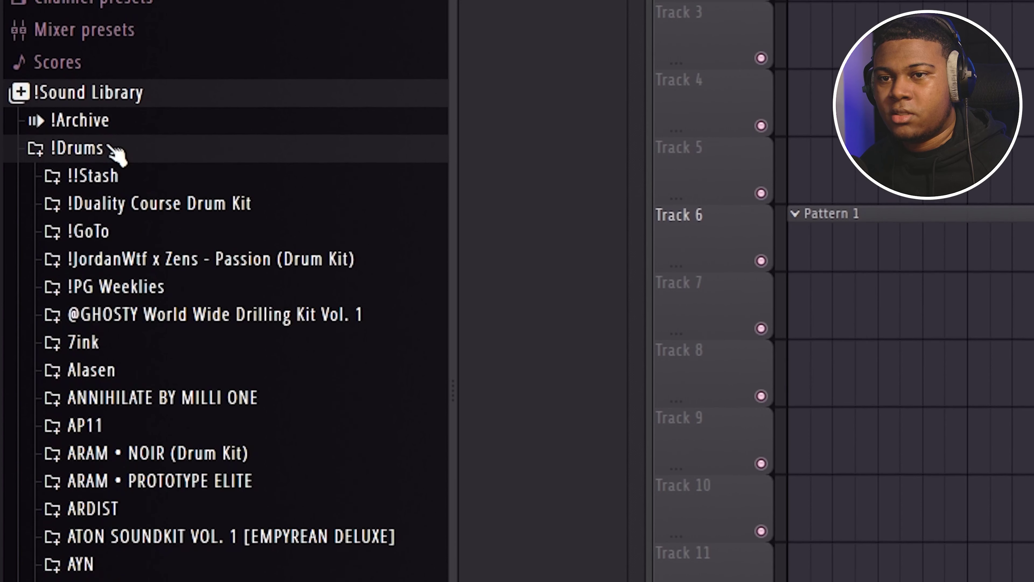
click(106, 131)
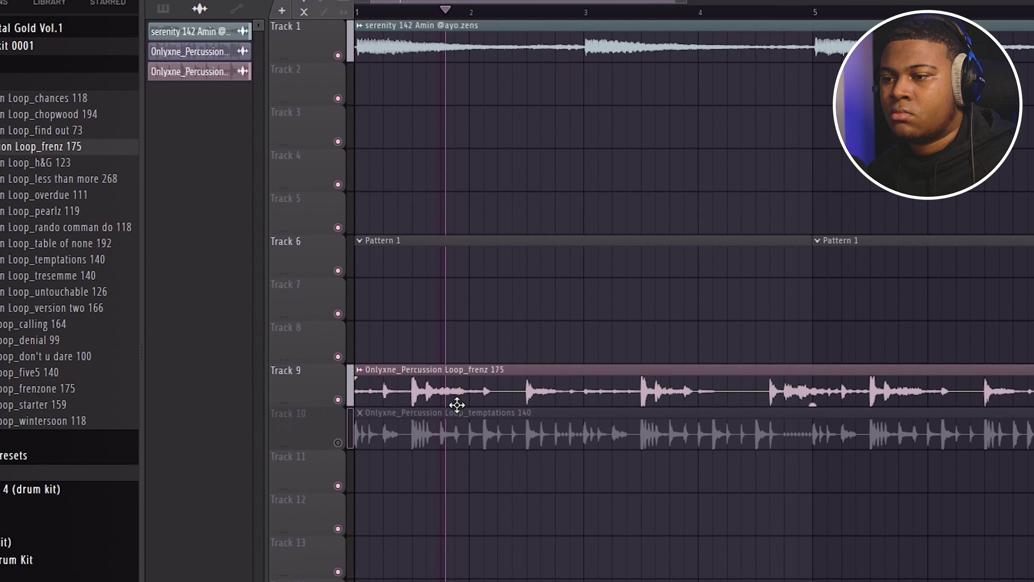
Open the sample settings of the Onlyxne_Percussion Loop_frenz 175 clip in the playlist.
double_click(457, 405)
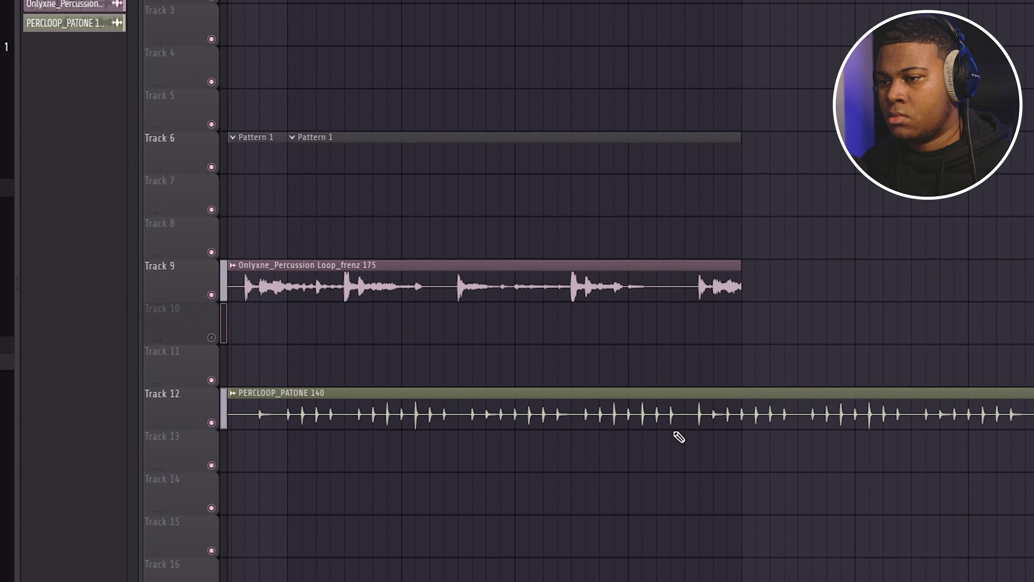
scroll(570, 293, up, 6)
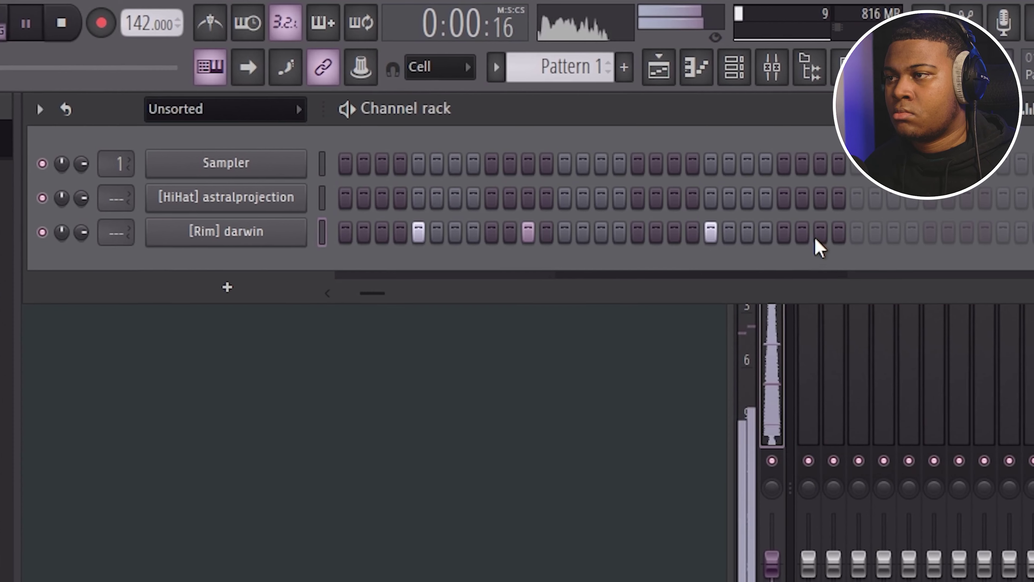
Add another [Rim] darwin hit six steps after the last one and open that channel's settings.
click(817, 239)
scroll(656, 211, left, 9)
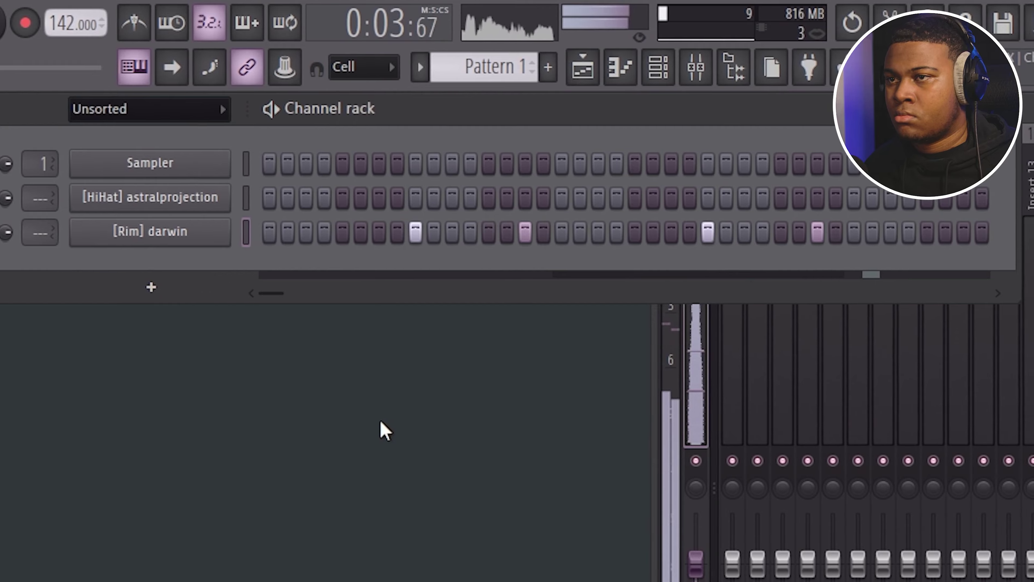
click(108, 232)
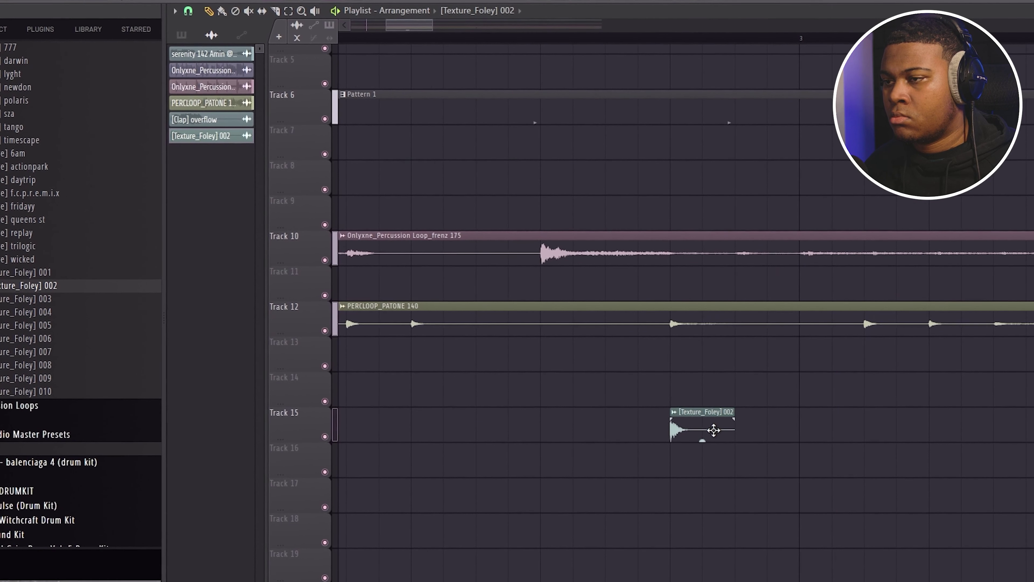
Open the [Texture_Foley] 002 clip's settings and place another copy of the clip further along track 15.
double_click(714, 429)
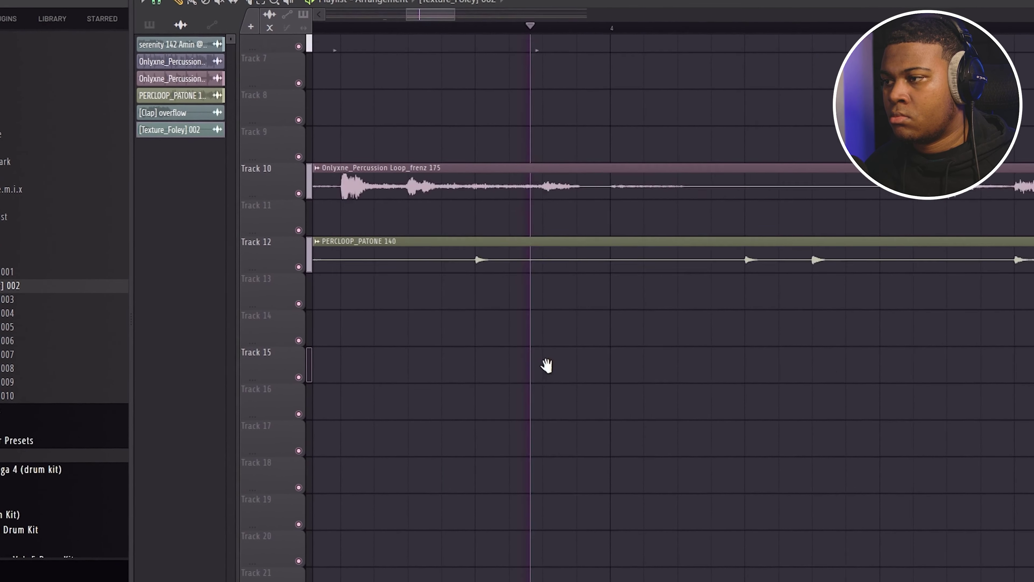
click(642, 360)
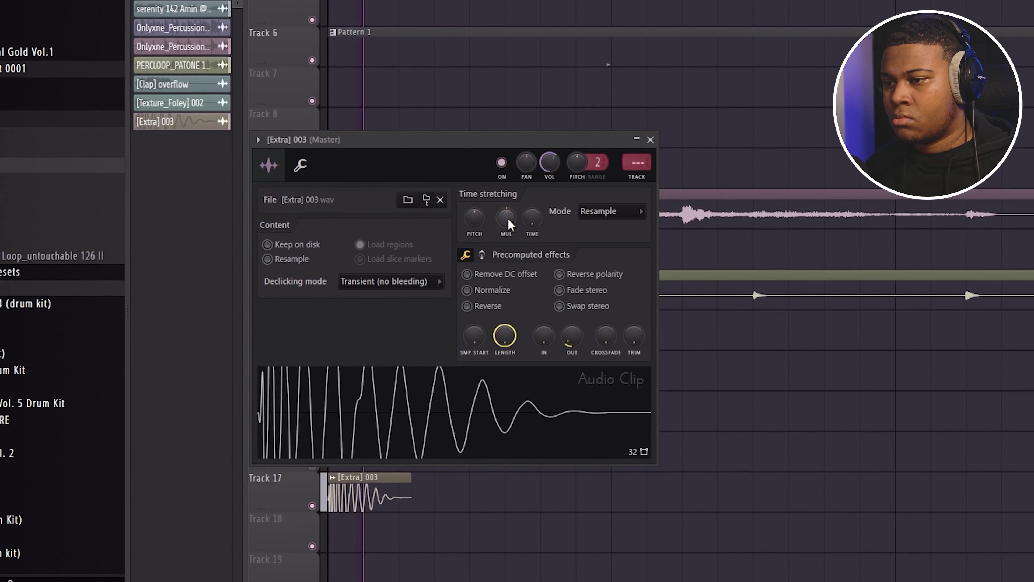
Adjust the fade-out amount of the [Extra] 003 sample.
drag(573, 338, 573, 346)
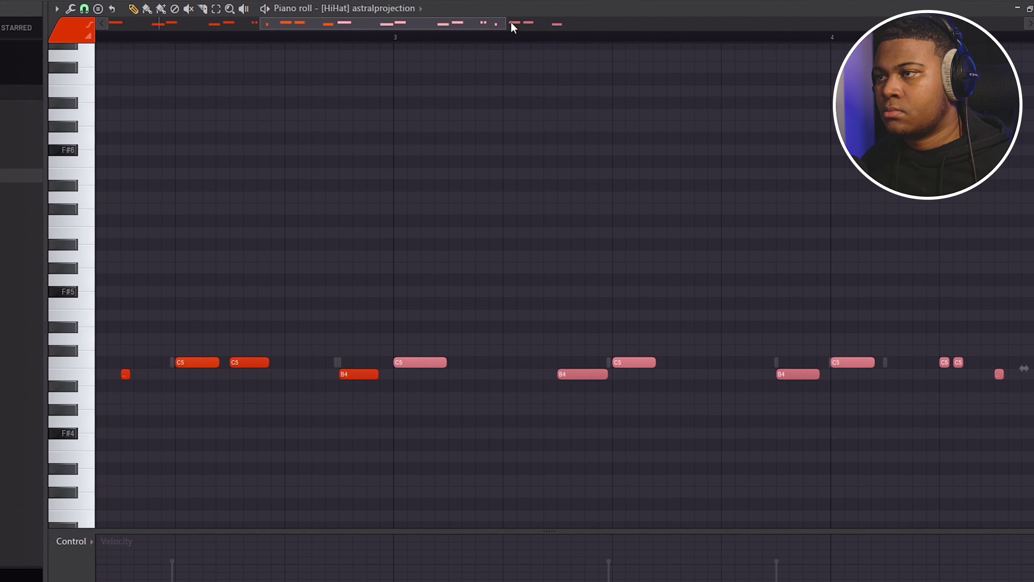
drag(512, 25, 348, 26)
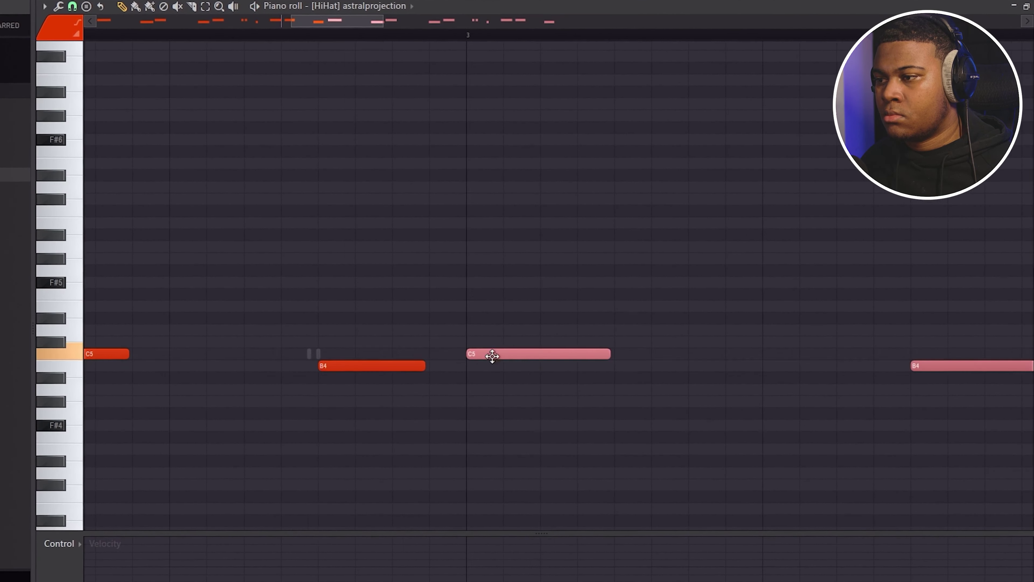
drag(627, 388, 252, 366)
drag(662, 367, 262, 368)
drag(601, 237, 196, 196)
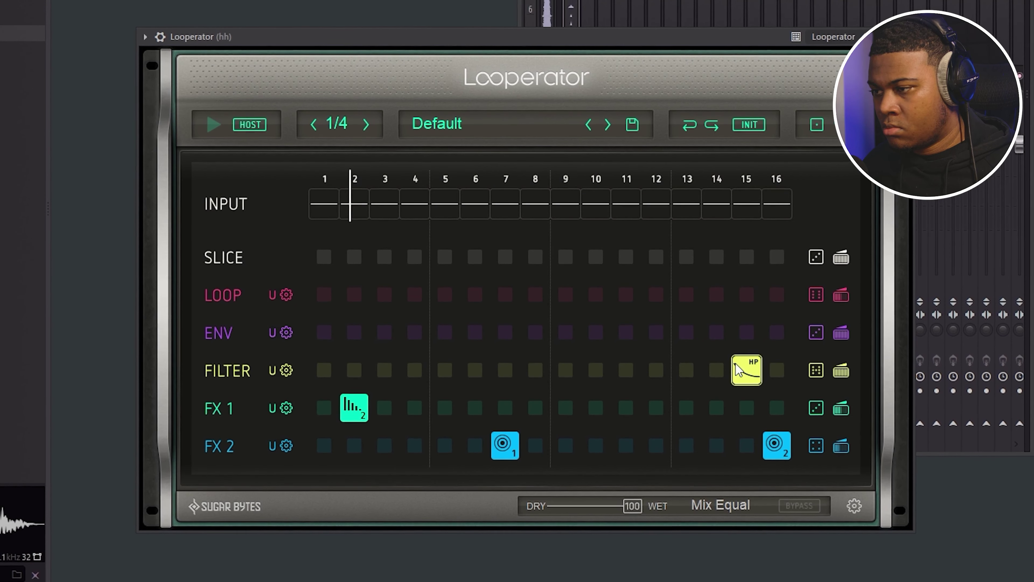
Put a high-pass filter on step 10 of Looperator's FILTER row and clear the filter on step 15.
drag(812, 370, 780, 372)
click(596, 376)
click(596, 365)
right_click(751, 382)
Put the vowel filter E on step 5 of Looperator's FILTER row and clear the high-pass on step 10.
click(437, 387)
click(422, 369)
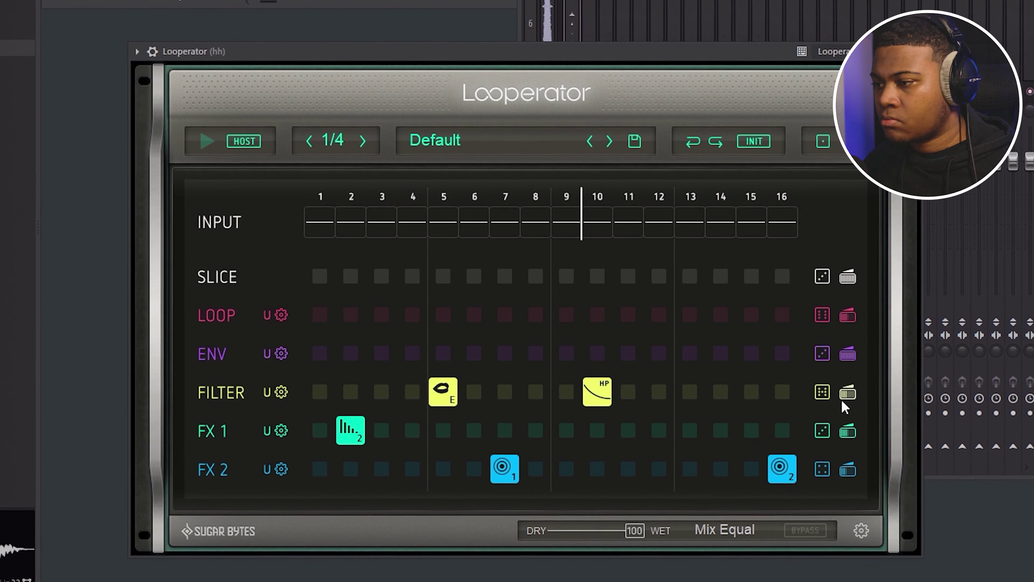
right_click(596, 393)
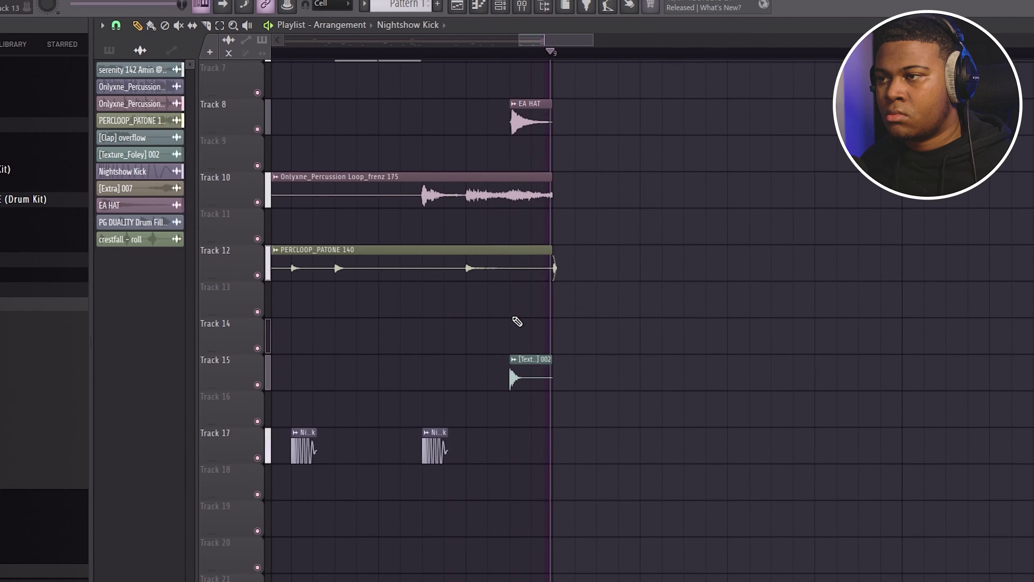
Move the [Texture_Foley] 002 clip at the end of bar 8 on track 15 an eighth of a bar earlier.
drag(517, 322, 627, 346)
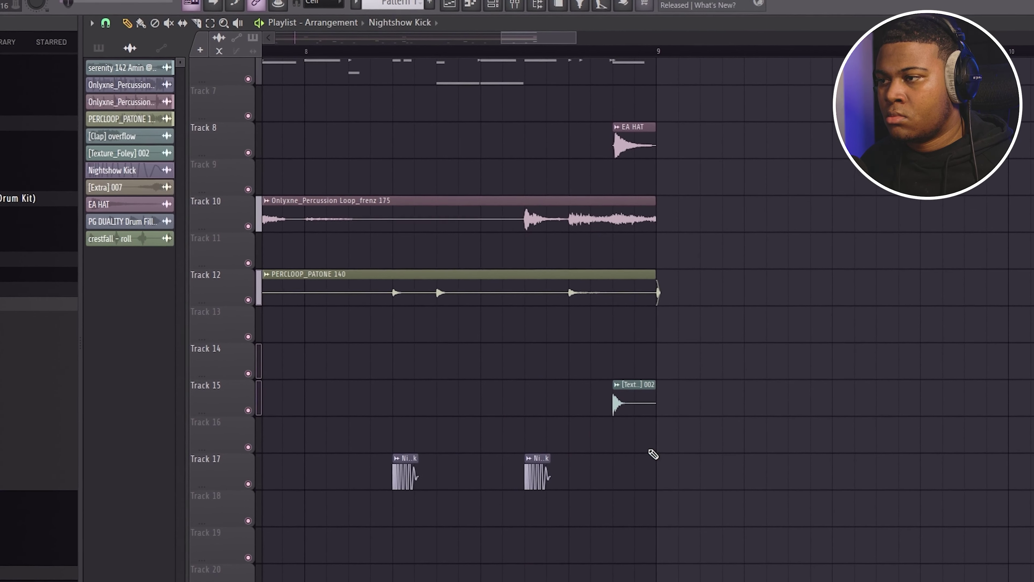
drag(640, 405, 597, 404)
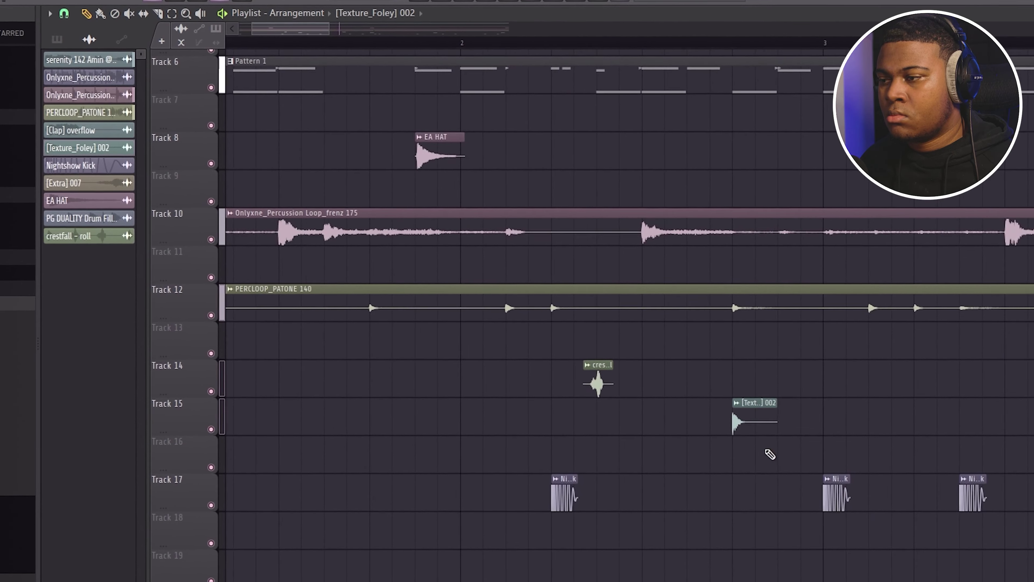
Arrange the crestfall - roll clips on track 14, placing one in bar 6 and shifting it just ahead of the [Texture_Foley] 002 clip.
drag(486, 373, 720, 367)
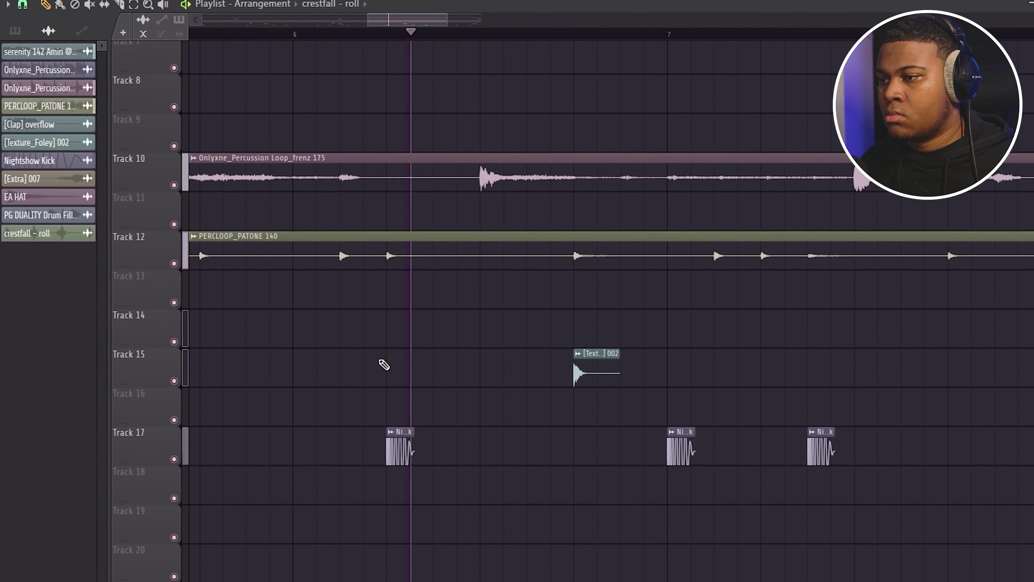
click(596, 326)
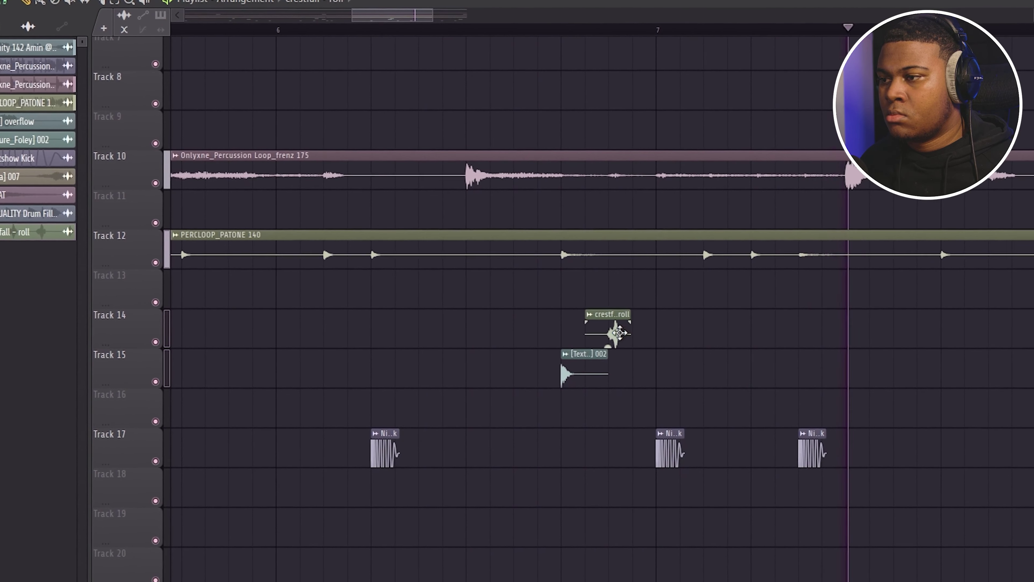
drag(607, 326, 529, 325)
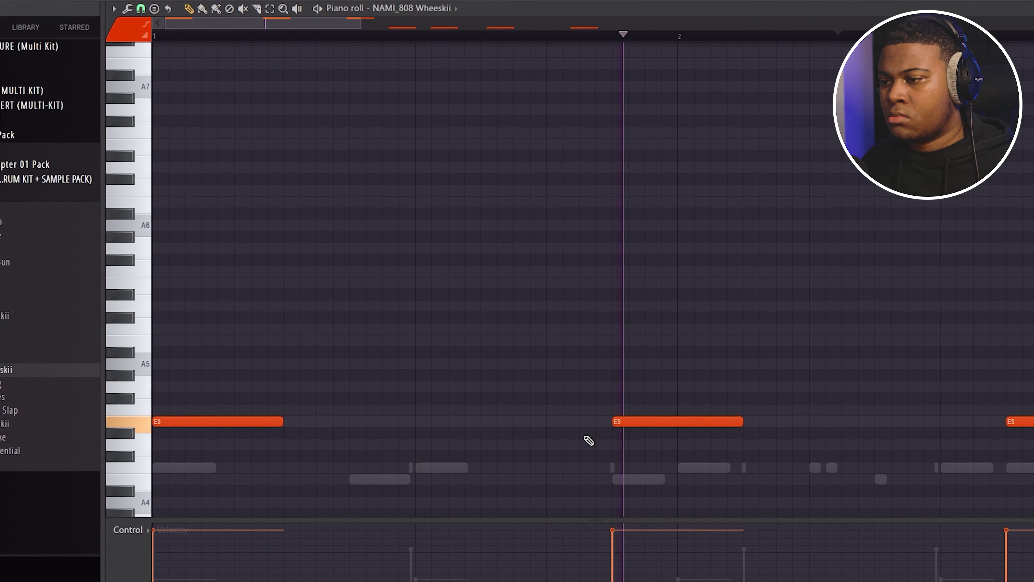
Examine the timing and pitches of the NAMI_808 Wheeskii bass notes across the whole pattern.
drag(806, 415, 432, 388)
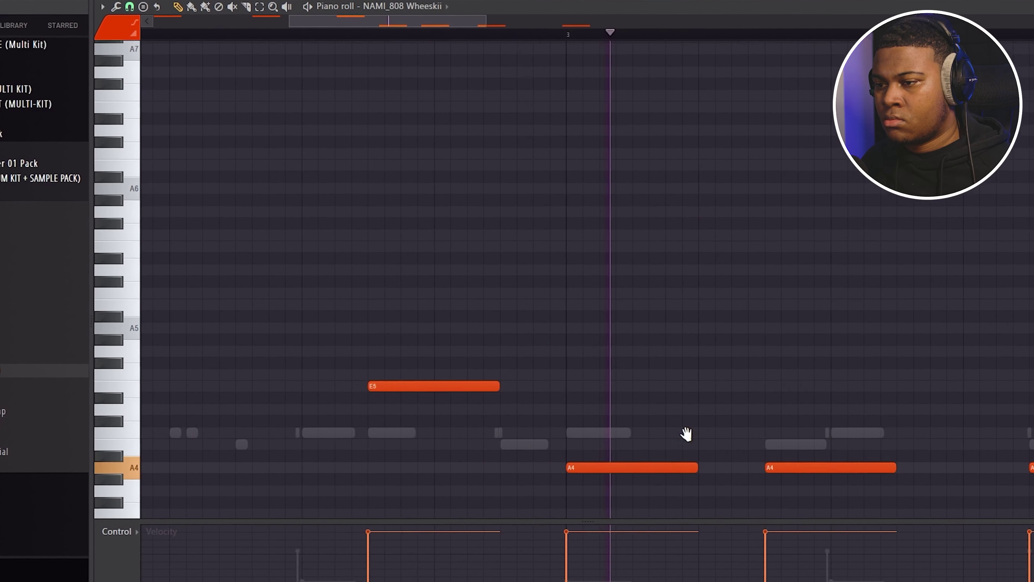
drag(685, 434, 508, 400)
drag(761, 420, 481, 395)
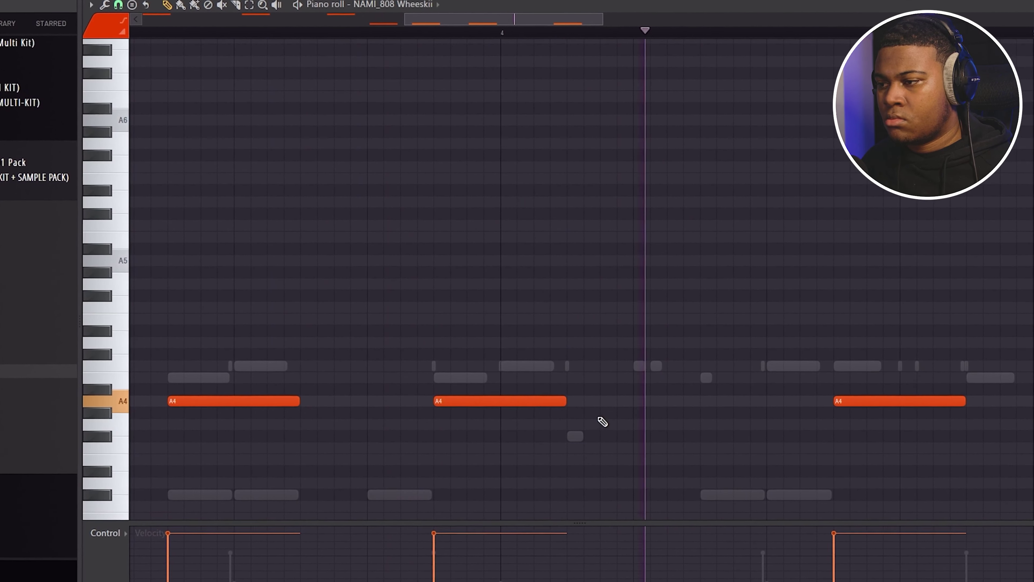
drag(543, 399, 274, 377)
drag(228, 369, 639, 432)
drag(166, 347, 635, 408)
drag(271, 368, 470, 402)
drag(794, 444, 455, 416)
drag(637, 428, 498, 425)
drag(244, 414, 108, 377)
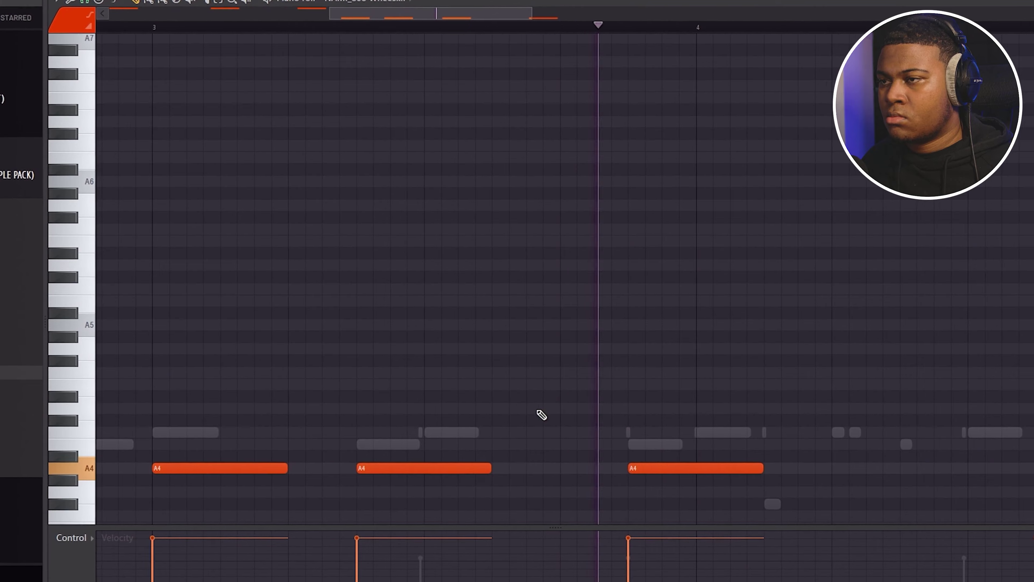
drag(397, 208, 323, 241)
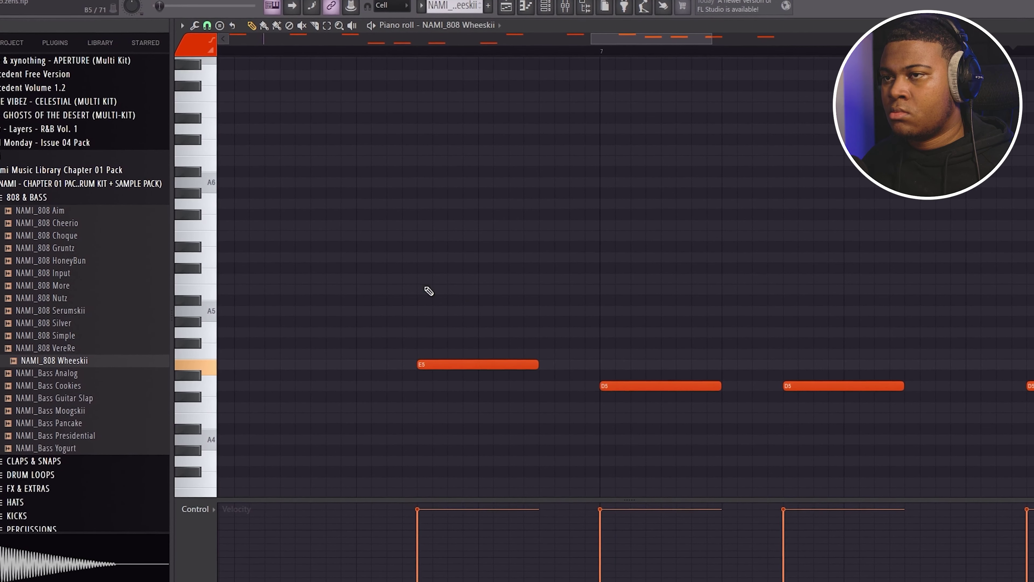
click(600, 39)
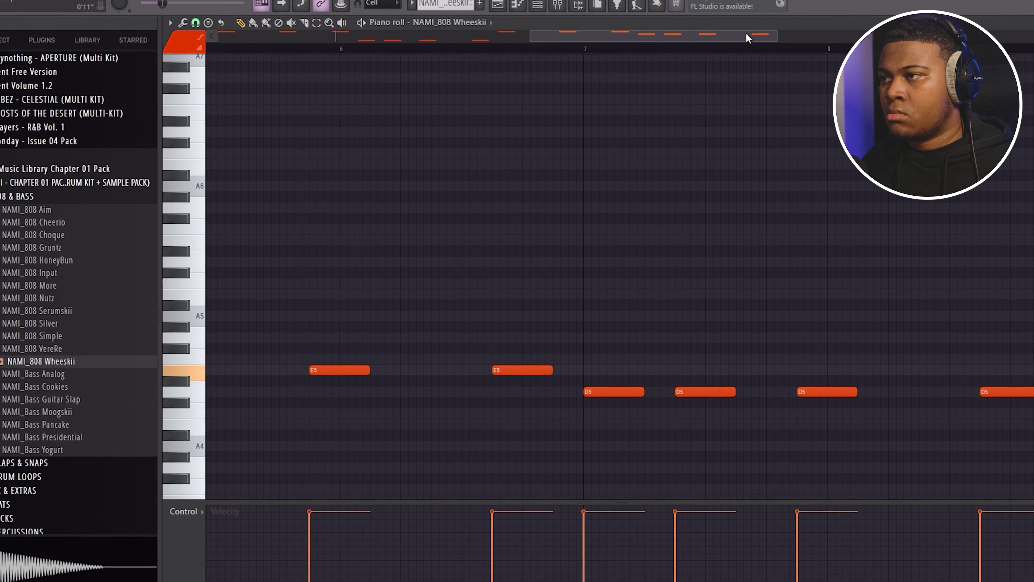
drag(751, 39, 488, 48)
drag(924, 316, 789, 289)
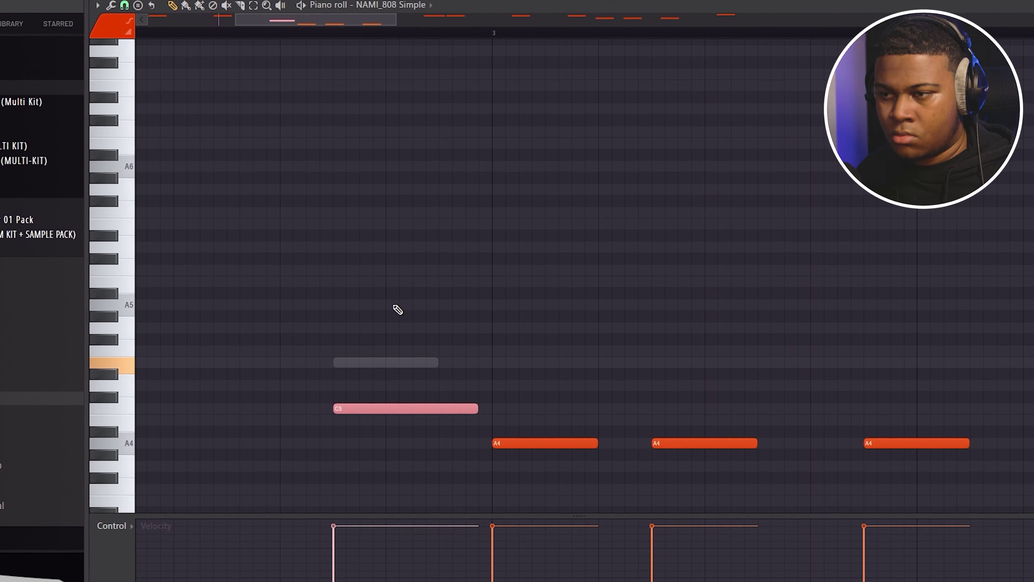
Try an extra note above the A4 notes after bar 3 in the NAMI_808 Simple part and delete it.
click(615, 315)
right_click(617, 314)
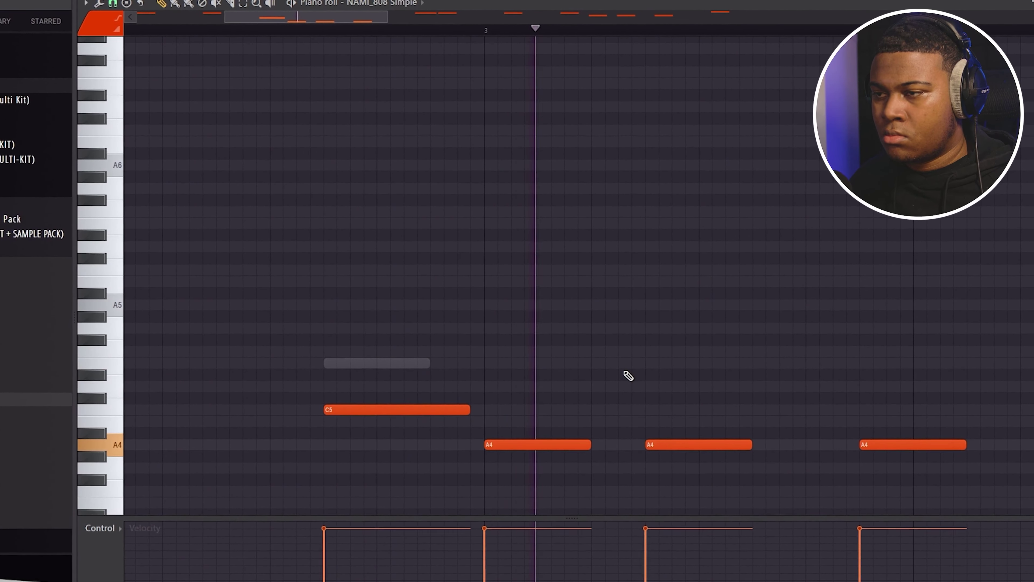
drag(627, 375, 470, 359)
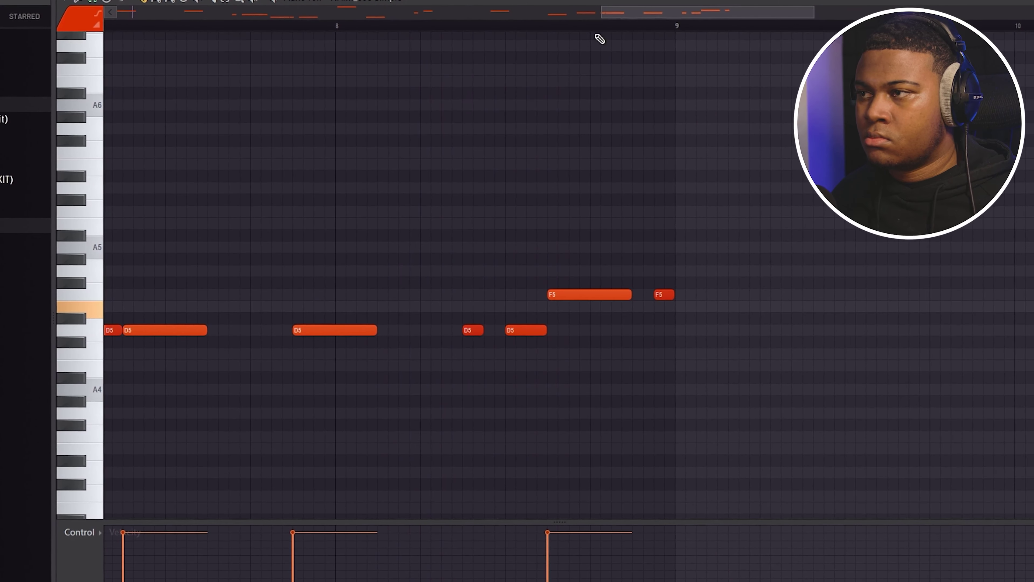
drag(640, 14, 68, 20)
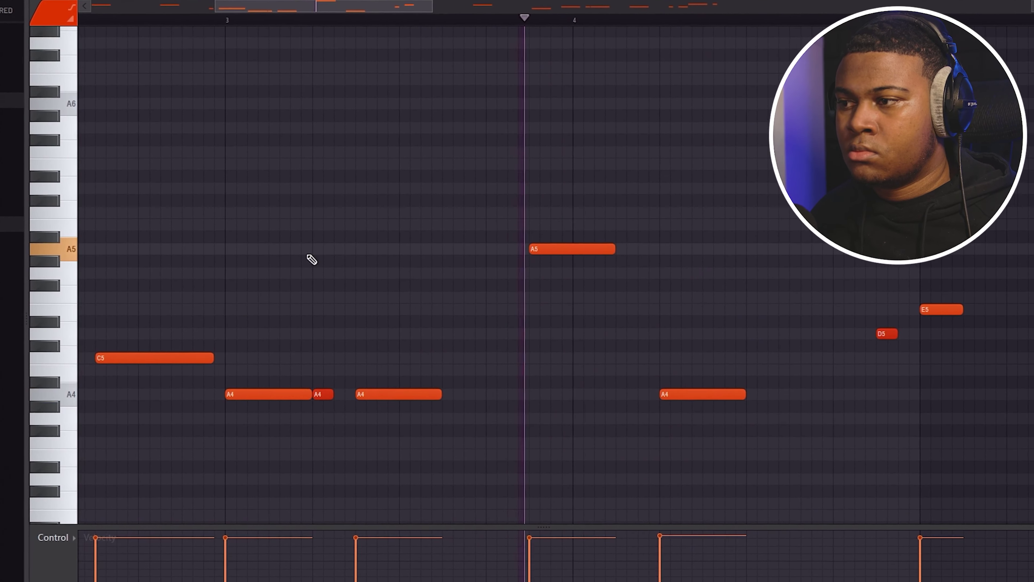
click(453, 263)
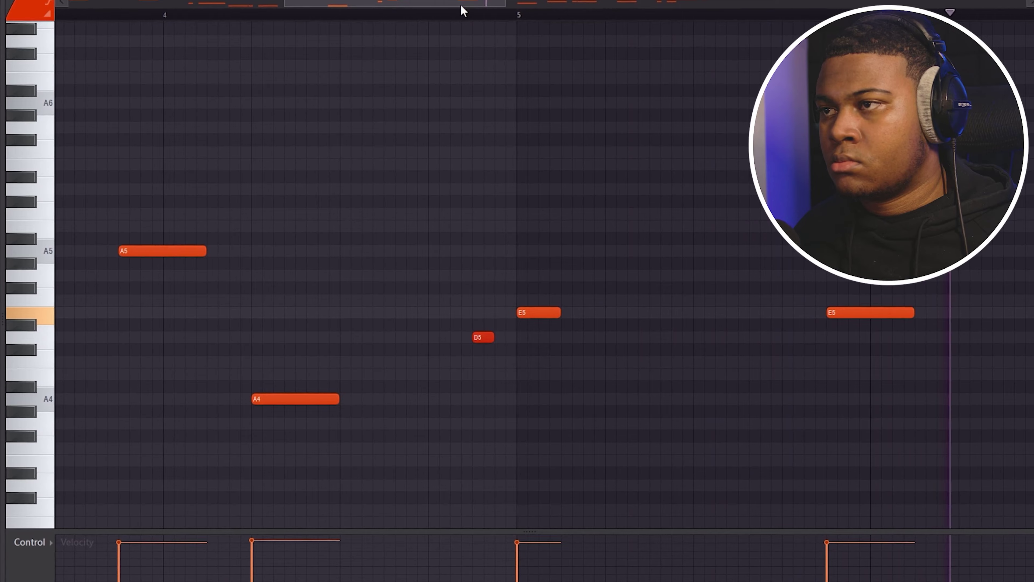
drag(504, 4, 91, 4)
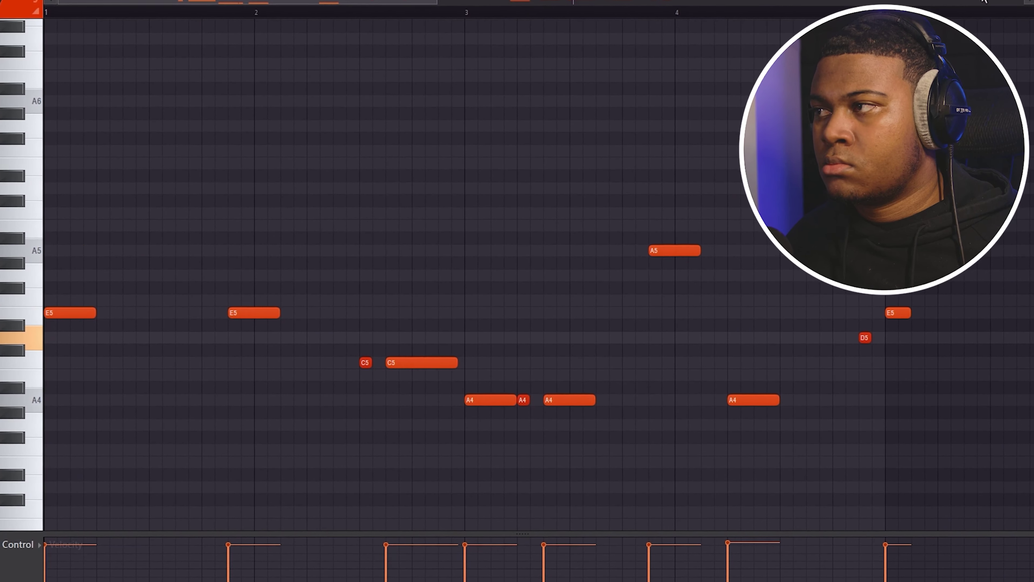